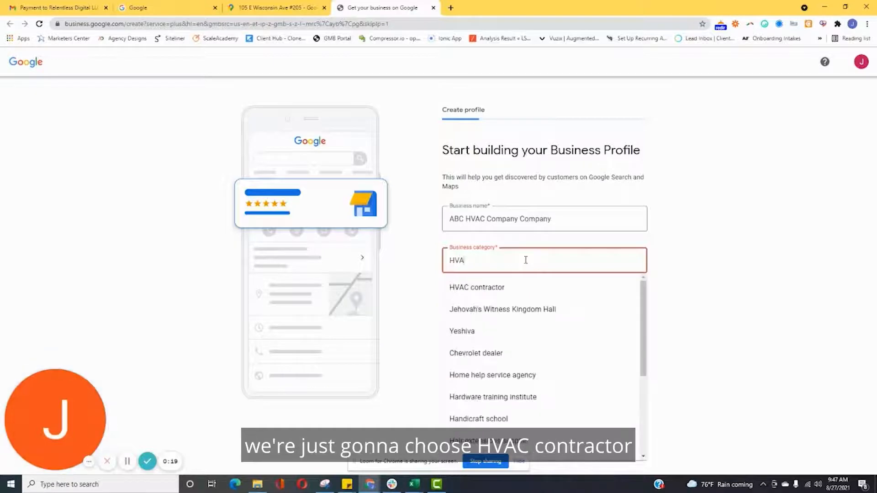
Set the business category to HVAC contractor and continue.
{"action": "left_click", "coordinate": [477, 287]}
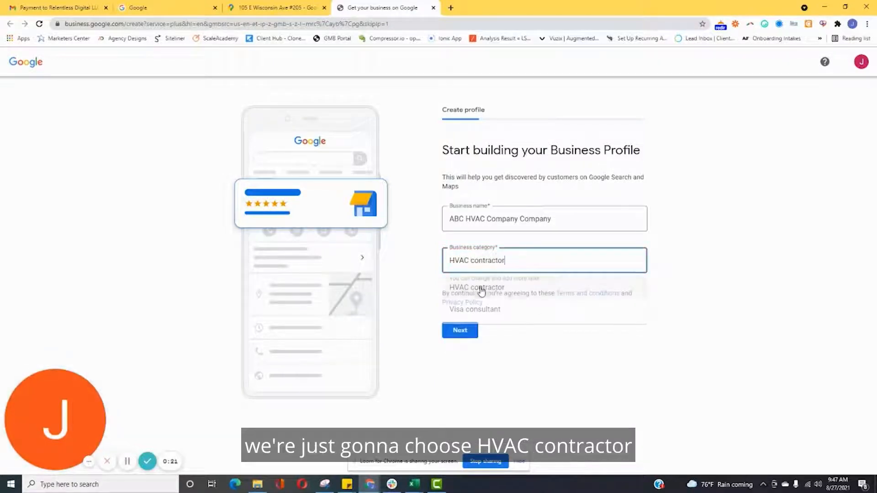
{"action": "left_click", "coordinate": [459, 330]}
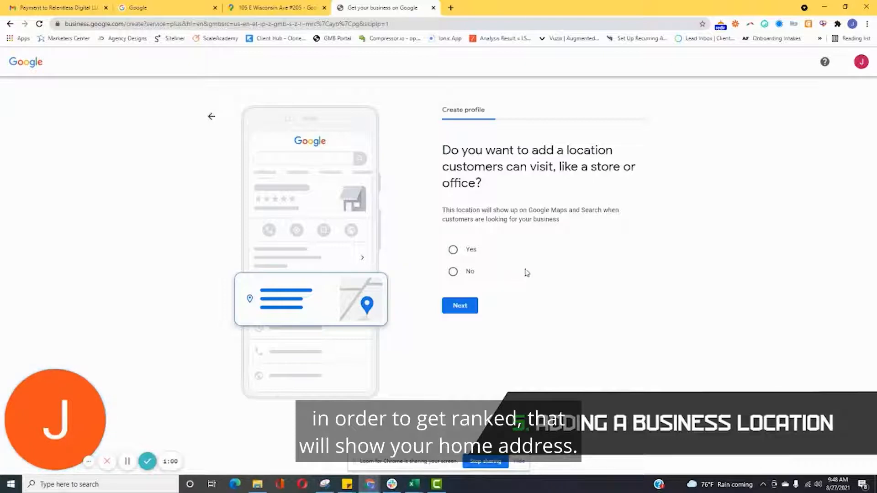
Answer No to adding a location customers can visit and continue.
{"action": "left_click", "coordinate": [455, 279]}
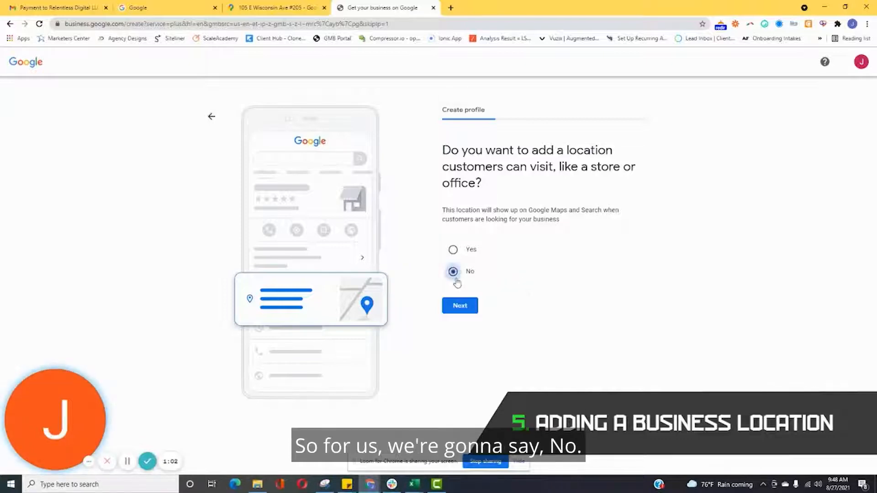
{"action": "left_click", "coordinate": [459, 306]}
Add Oconomowoc, WI, USA as a service area.
{"action": "left_click", "coordinate": [511, 241]}
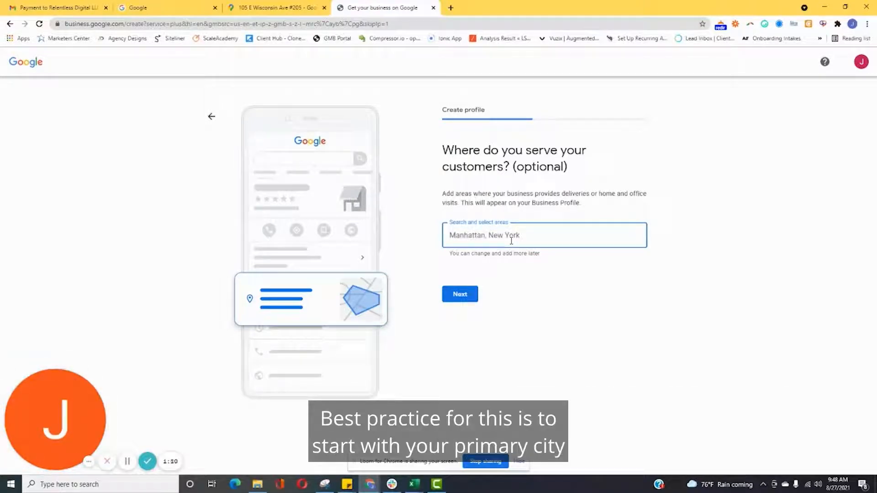
{"action": "type", "text": "oconomowoc"}
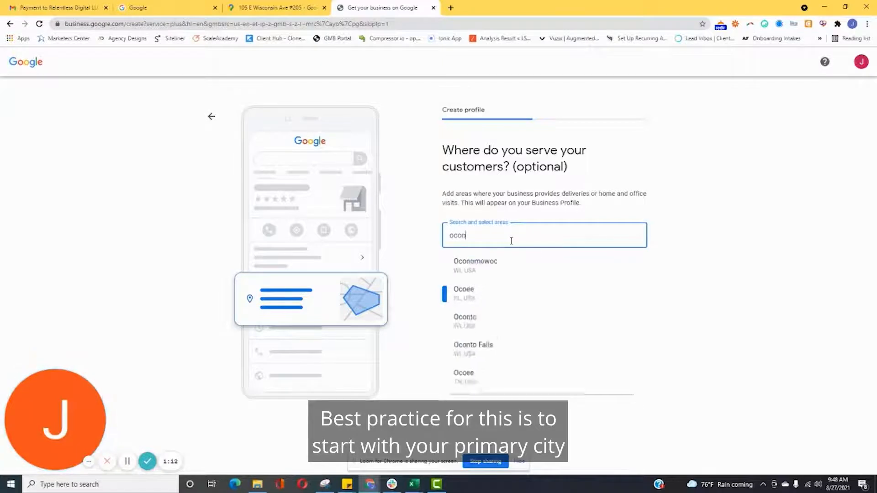
{"action": "left_click", "coordinate": [504, 267]}
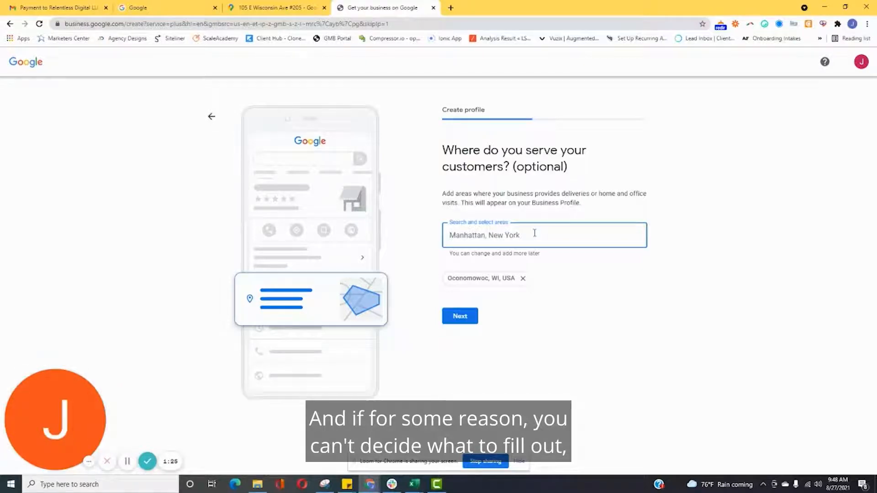
Open Google Maps in a new tab, look up Oconomowoc, and survey the surrounding towns for service areas.
{"action": "left_click", "coordinate": [451, 9]}
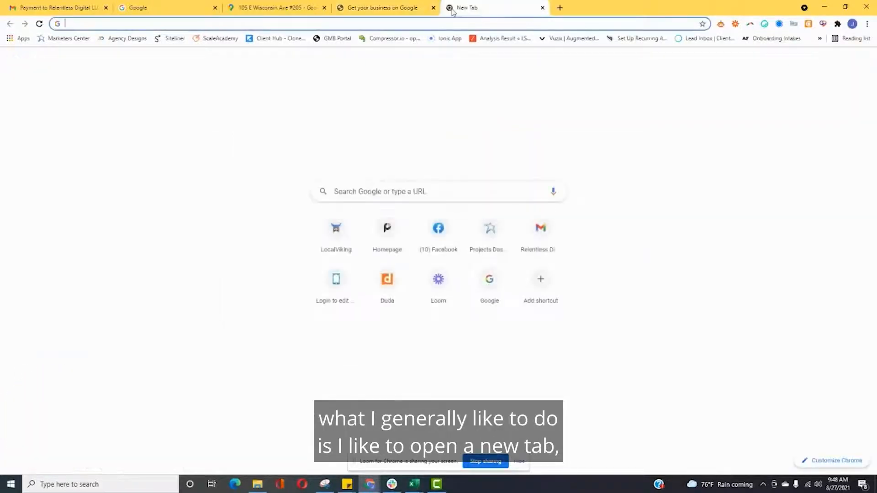
{"action": "type", "text": "google.com/maps"}
{"action": "key", "text": "Return"}
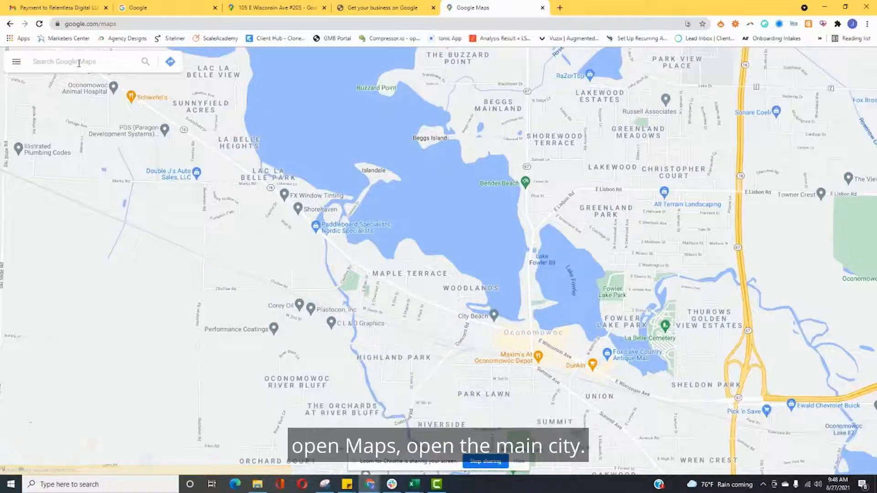
{"action": "left_click", "coordinate": [78, 61]}
{"action": "type", "text": "oconomowoc"}
{"action": "left_click", "coordinate": [64, 86]}
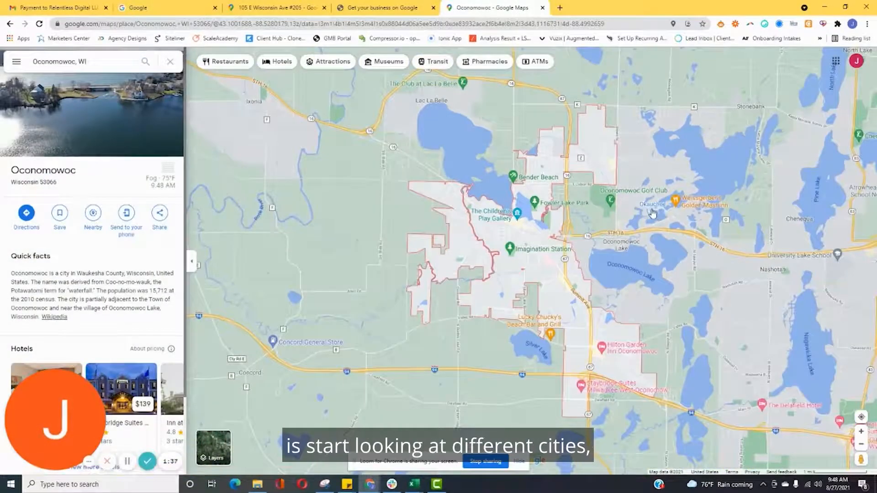
{"action": "mouse_move", "coordinate": [416, 108]}
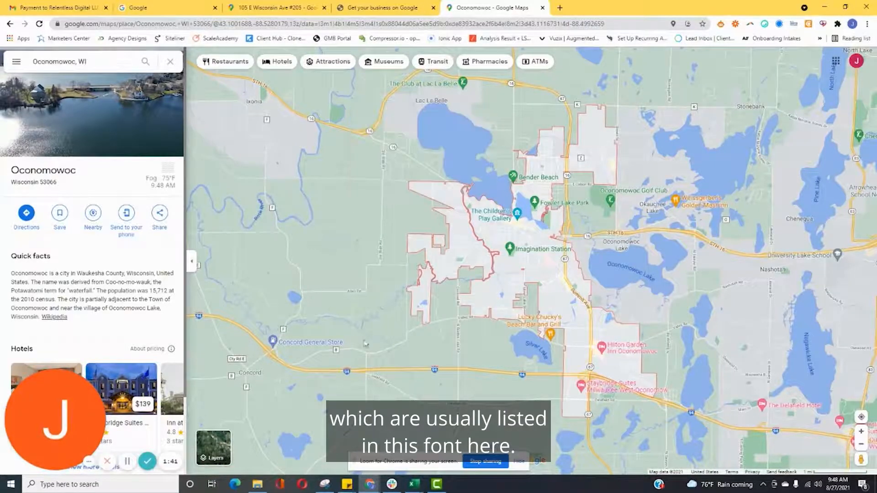
{"action": "left_click_drag", "start_coordinate": [475, 363], "coordinate": [349, 255]}
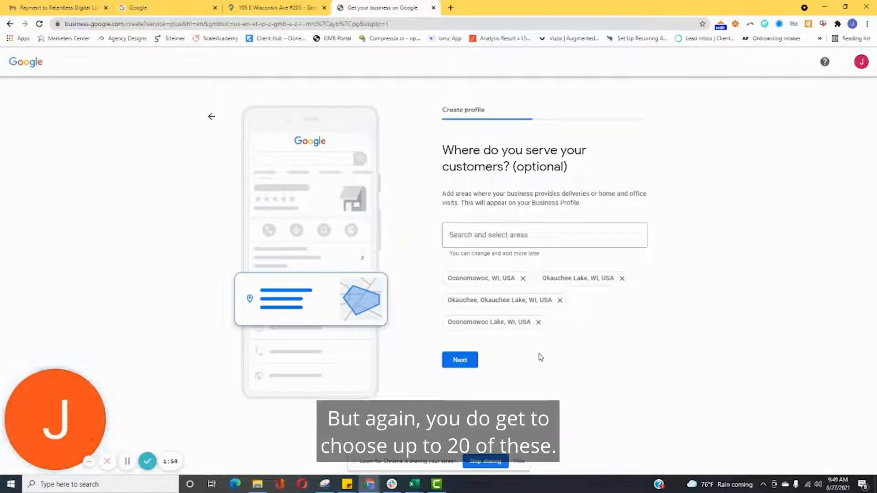
Confirm the service areas, then continue past contact details with the phone number and free website option.
{"action": "left_click", "coordinate": [460, 360]}
{"action": "left_click", "coordinate": [551, 238]}
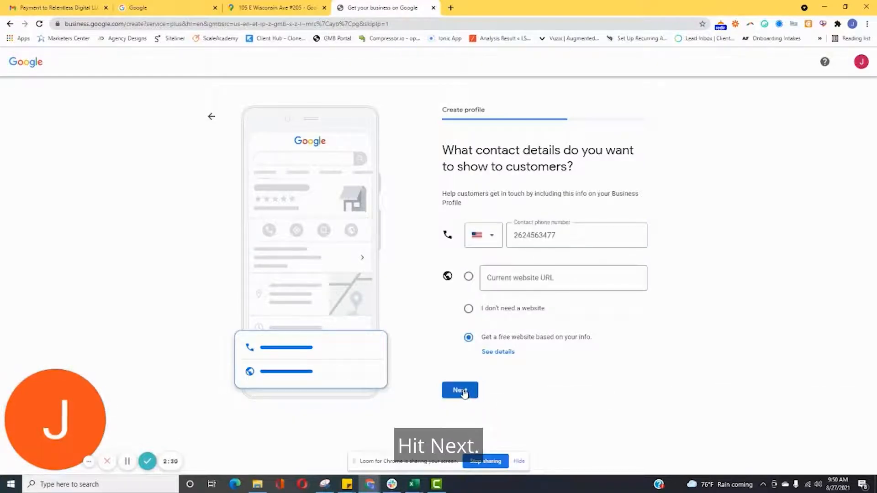
{"action": "left_click", "coordinate": [460, 391]}
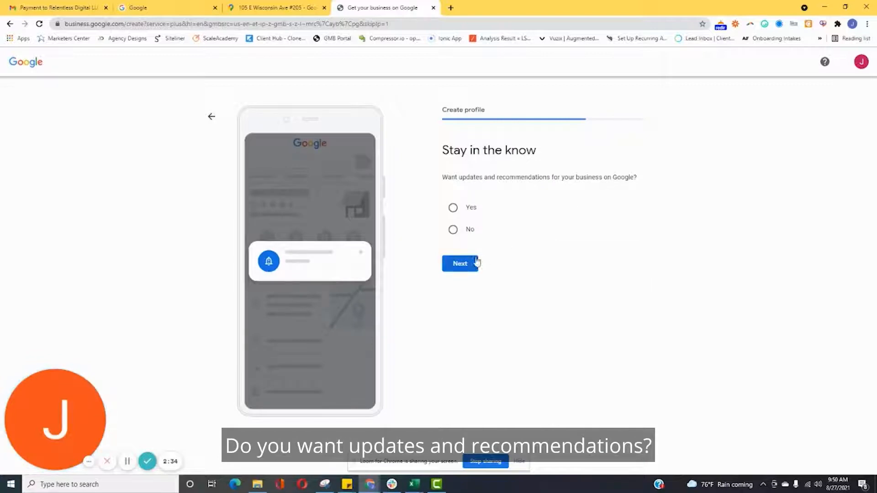
Opt in to updates and recommendations and continue.
{"action": "left_click", "coordinate": [453, 208]}
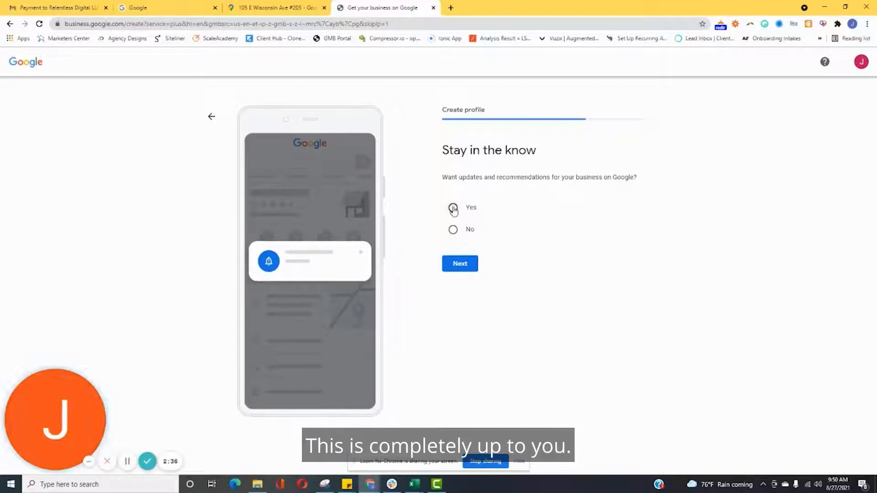
{"action": "left_click", "coordinate": [459, 267]}
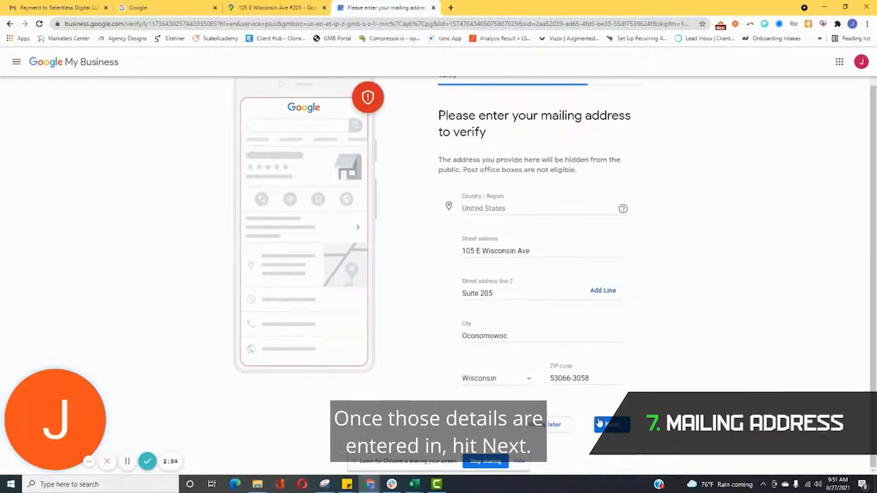
Submit the mailing address for postcard verification and continue.
{"action": "left_click", "coordinate": [601, 423]}
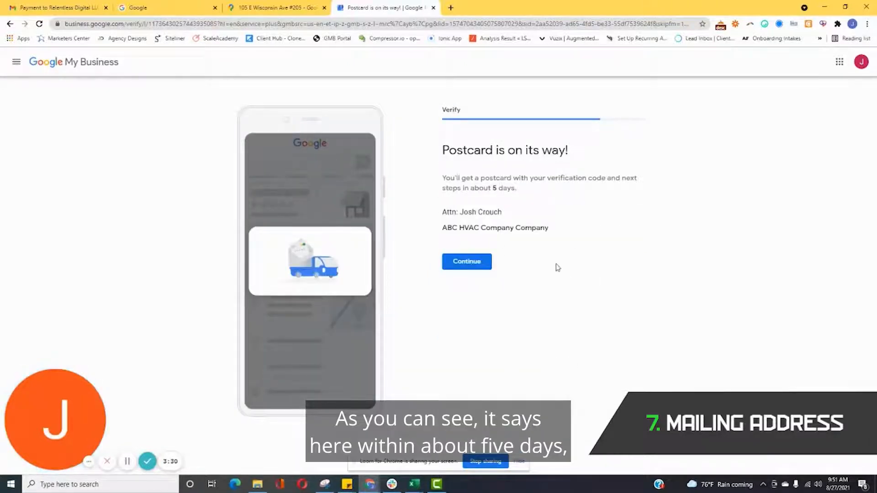
{"action": "left_click", "coordinate": [467, 264]}
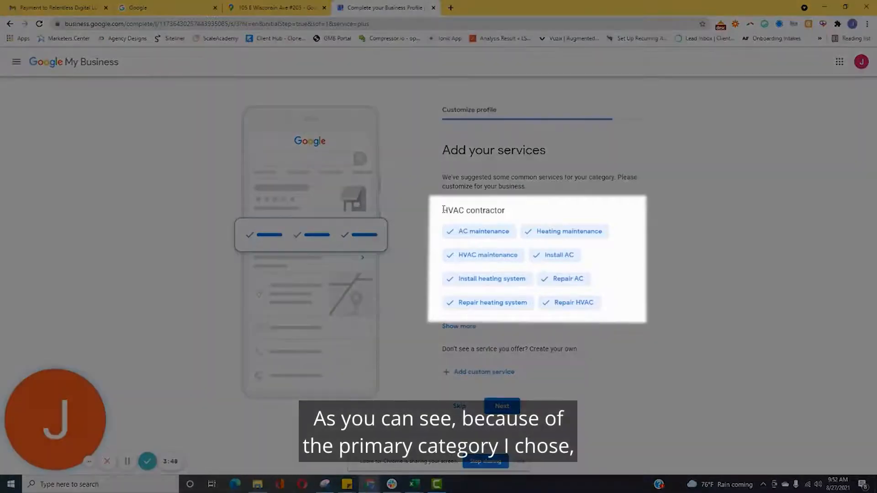
Expand the suggested HVAC services and select all the extra ones, including ducts, thermostat and ductless services.
{"action": "left_click_drag", "start_coordinate": [443, 209], "coordinate": [506, 214]}
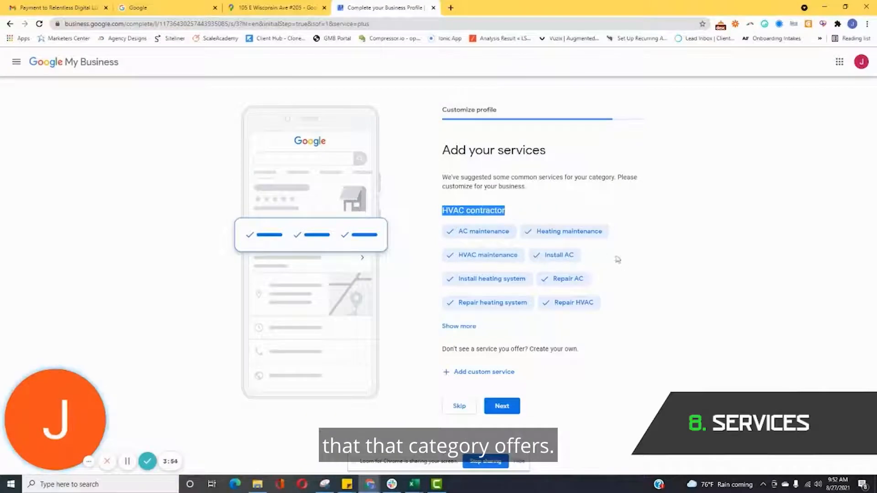
{"action": "left_click", "coordinate": [459, 327]}
{"action": "scroll", "coordinate": [644, 275], "scroll_direction": "down", "scroll_amount": 1}
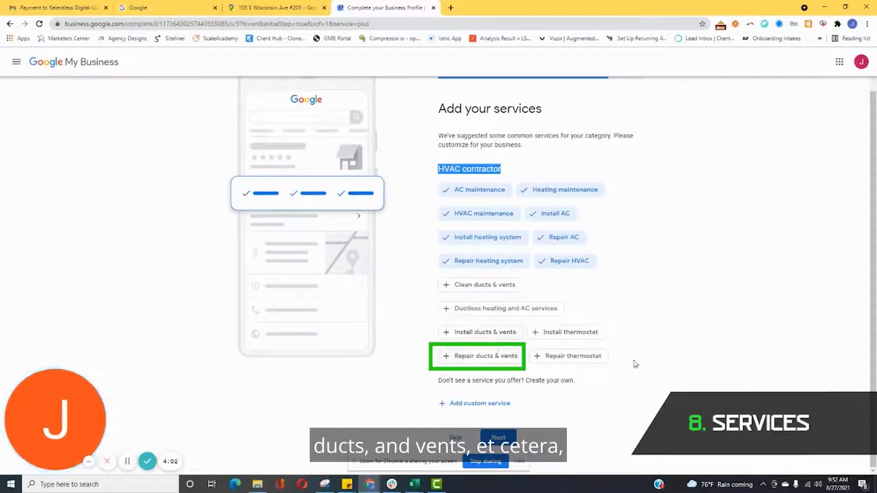
{"action": "left_click", "coordinate": [462, 309]}
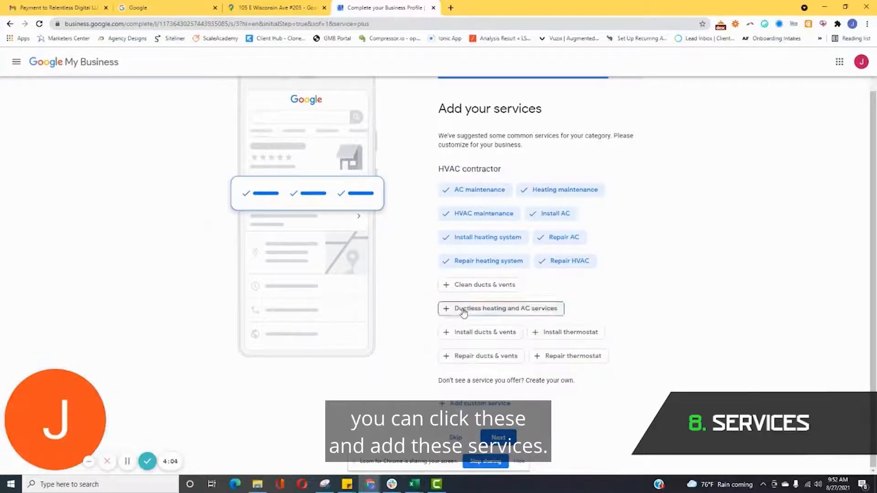
{"action": "left_click", "coordinate": [576, 333]}
{"action": "left_click", "coordinate": [486, 332]}
{"action": "left_click", "coordinate": [573, 356]}
{"action": "left_click", "coordinate": [488, 357]}
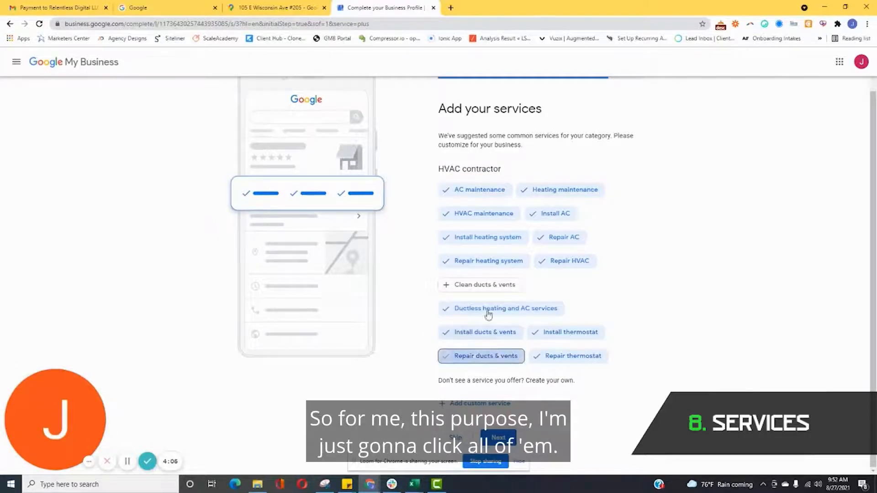
{"action": "left_click", "coordinate": [483, 289]}
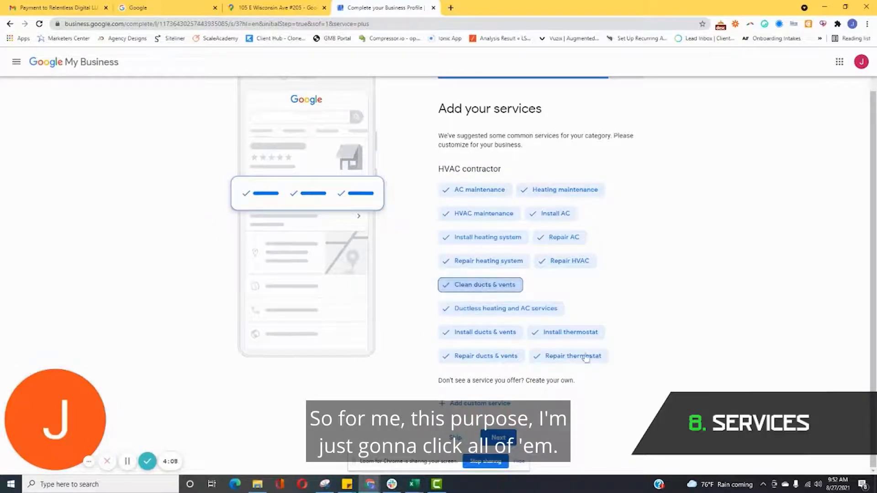
Add a custom service named UV Lights.
{"action": "left_click", "coordinate": [498, 404]}
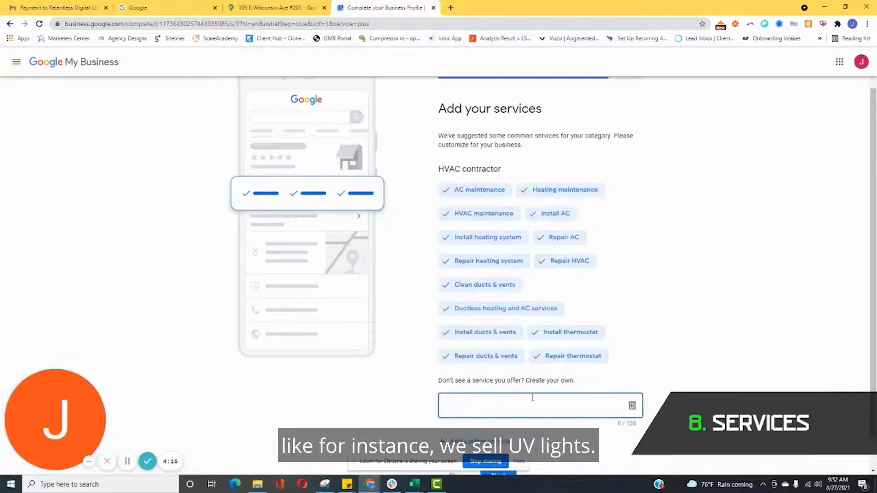
{"action": "type", "text": "UV Light"}
{"action": "type", "text": "s"}
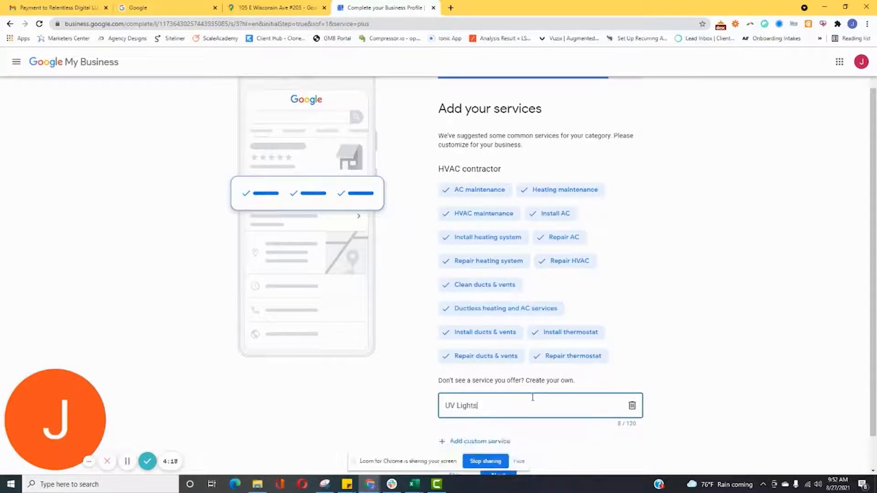
Add another custom service named AC filters.
{"action": "left_click", "coordinate": [478, 441]}
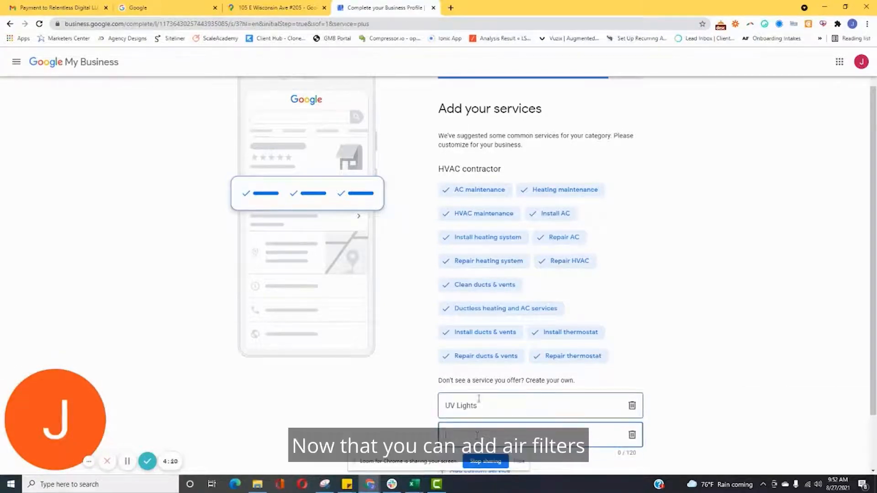
{"action": "type", "text": "AC f"}
{"action": "type", "text": "i"}
{"action": "key", "text": "BackSpace"}
{"action": "type", "text": "C filters"}
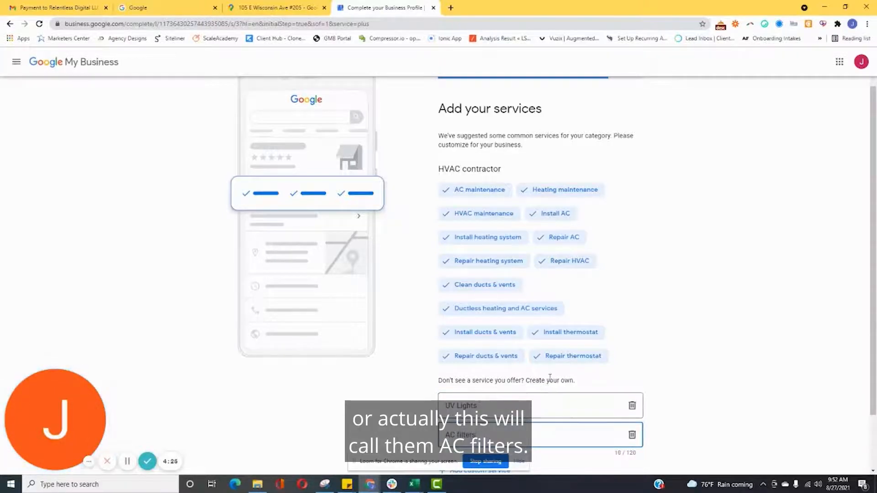
{"action": "key", "text": "Return"}
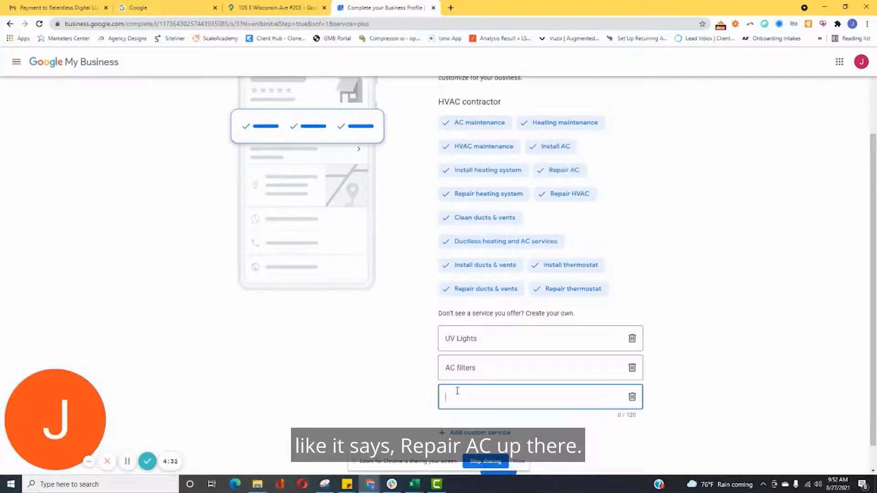
Add a custom service named Air conditioning repair and continue.
{"action": "type", "text": "Air cond"}
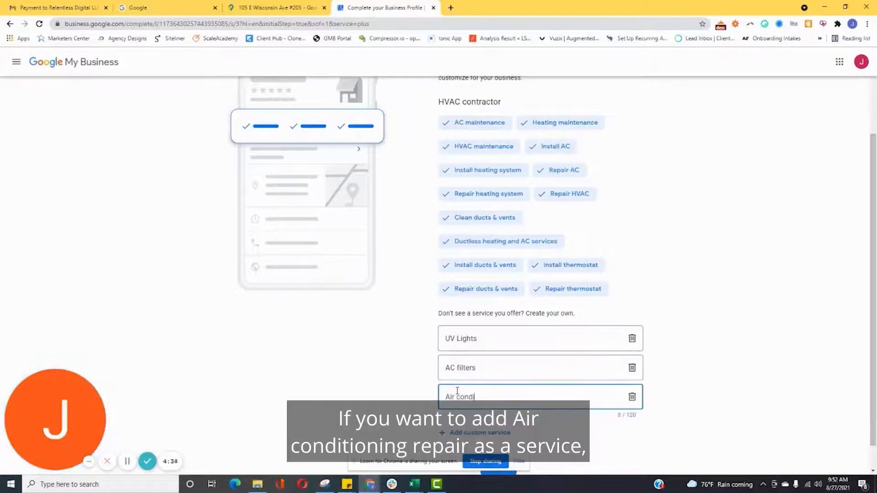
{"action": "type", "text": "itioning repair"}
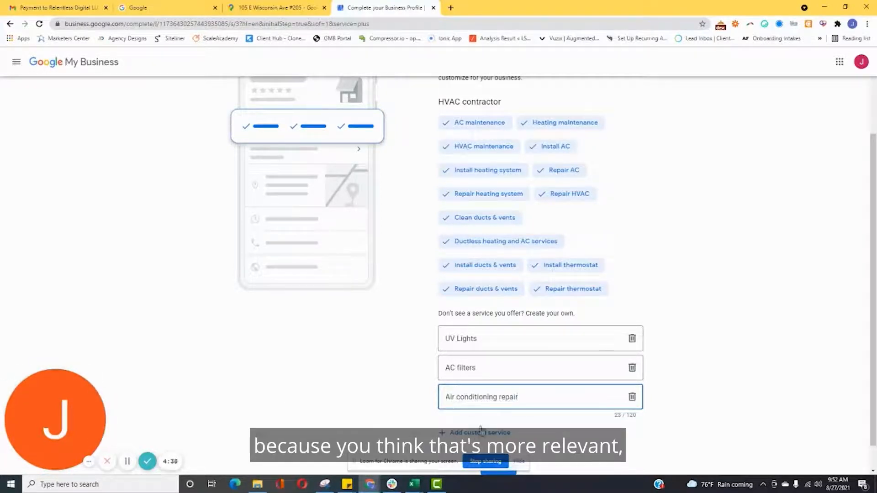
{"action": "scroll", "coordinate": [471, 437], "scroll_direction": "down", "scroll_amount": 1}
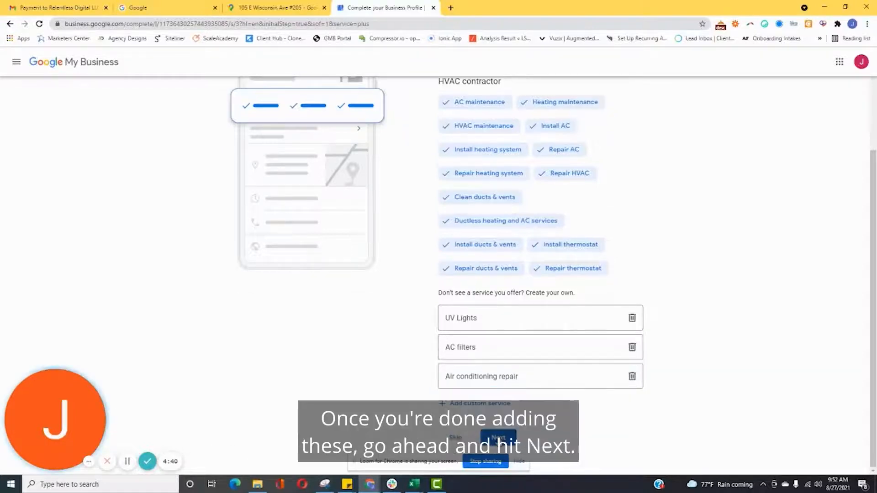
{"action": "left_click", "coordinate": [502, 436]}
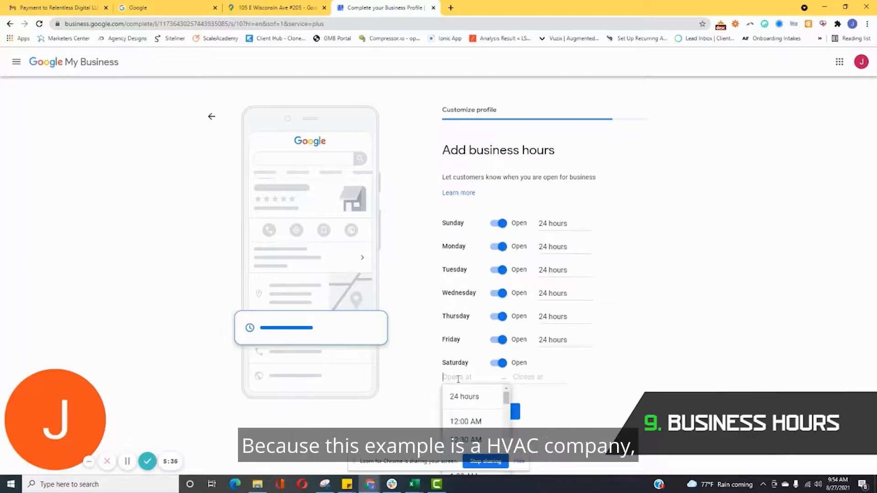
Set Saturday's hours to 24 hours and continue.
{"action": "left_click", "coordinate": [475, 397]}
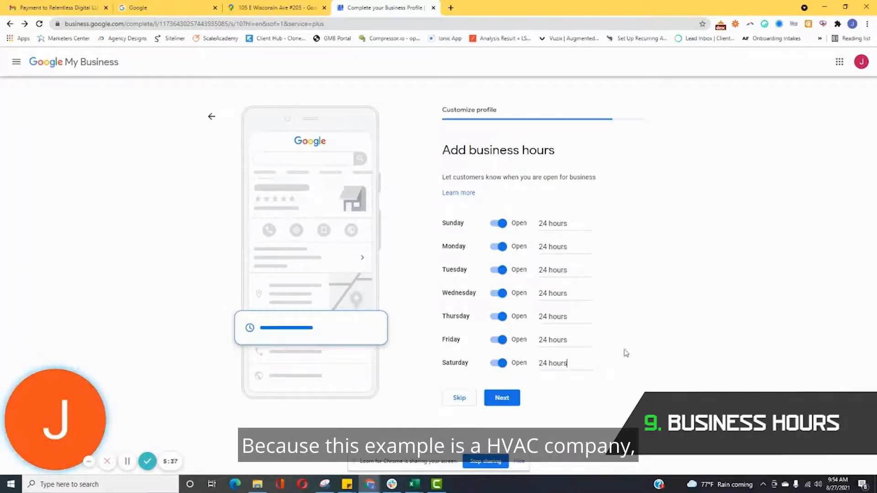
{"action": "left_click", "coordinate": [499, 397]}
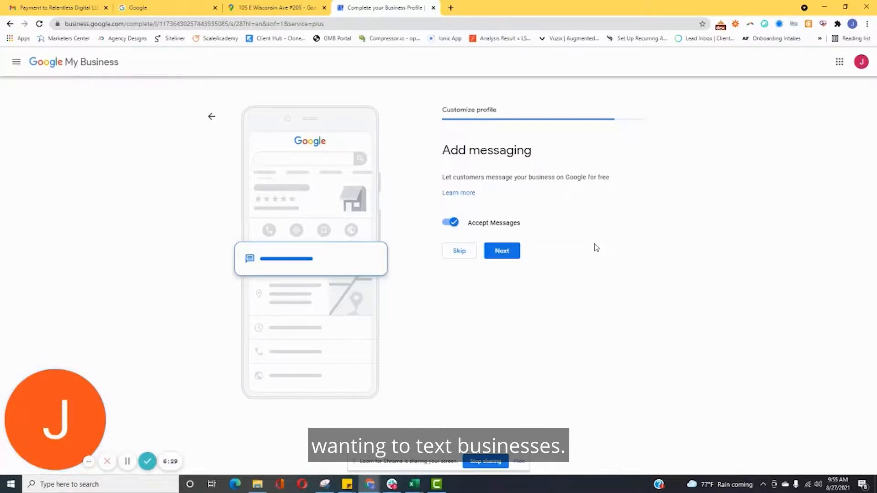
Accept customer messages and add the description 'ABC HVAC Company offers the highest level of air conditioning repair services in Oconomowoc, WI.'.
{"action": "left_click", "coordinate": [501, 251]}
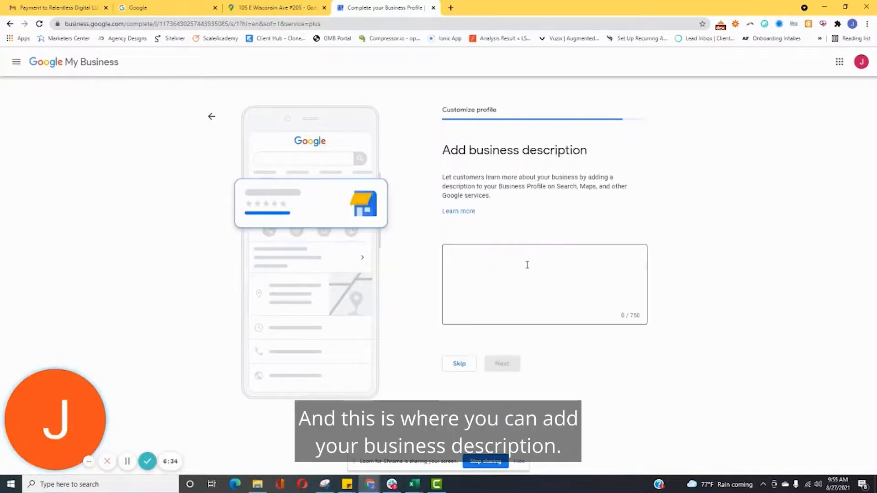
{"action": "left_click", "coordinate": [526, 263]}
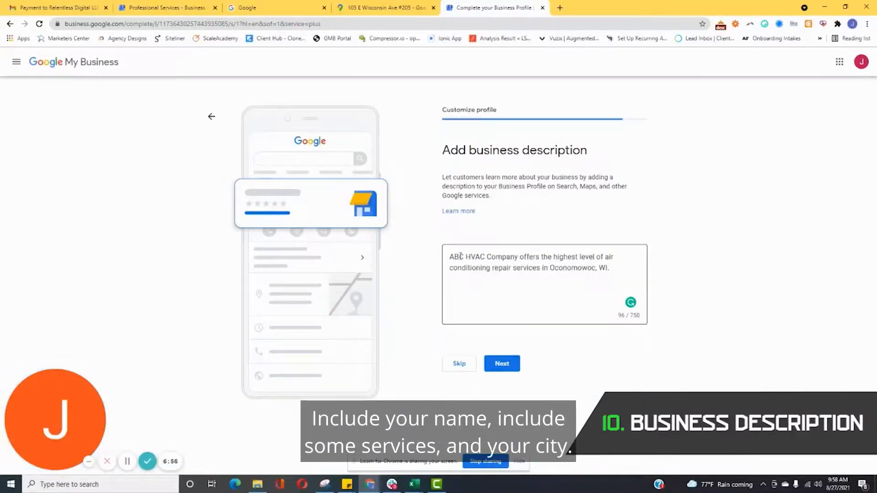
{"action": "left_click", "coordinate": [516, 364]}
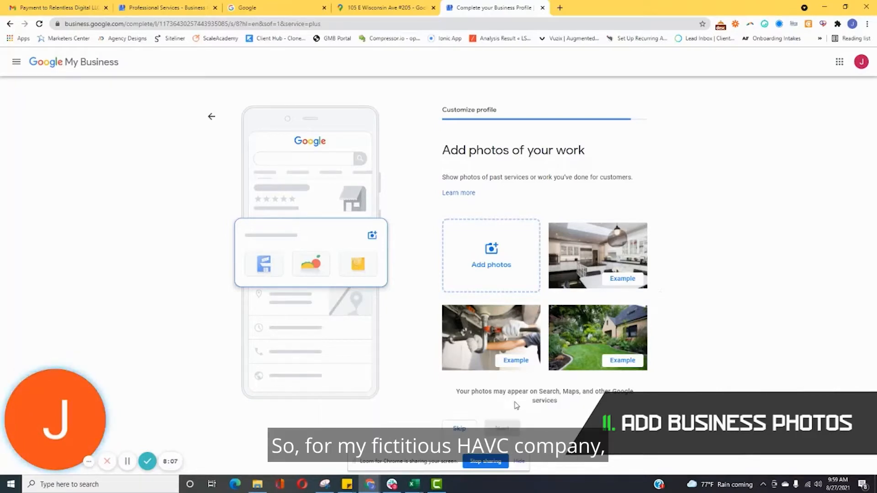
Skip adding work photos and the $100 advertising credit offer.
{"action": "left_click", "coordinate": [460, 430]}
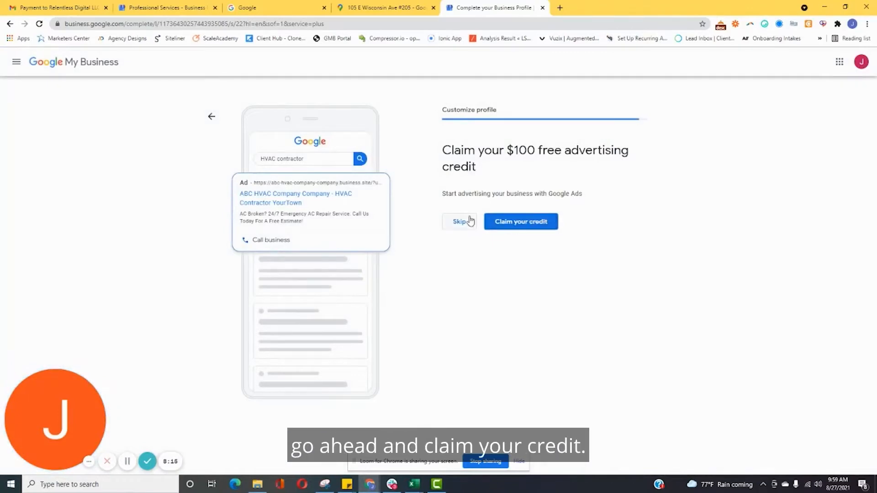
{"action": "left_click", "coordinate": [459, 222]}
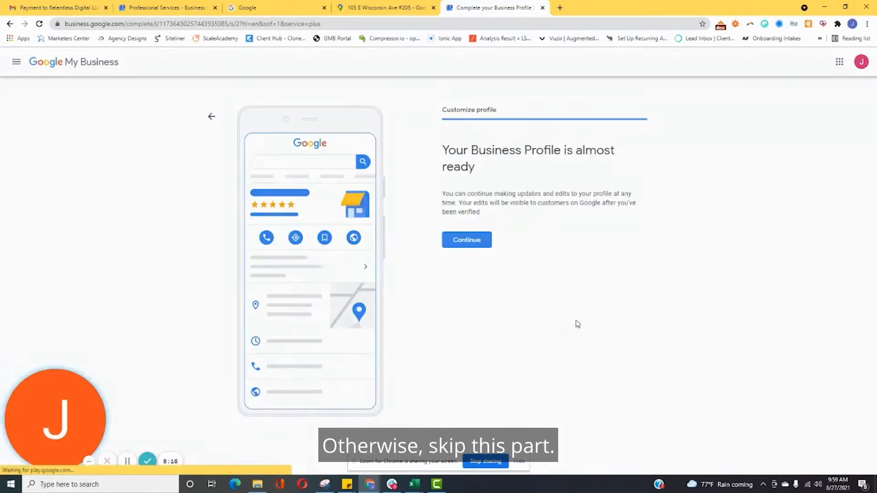
Finish the profile setup and dismiss the welcome dialog to open the dashboard.
{"action": "left_click", "coordinate": [480, 249]}
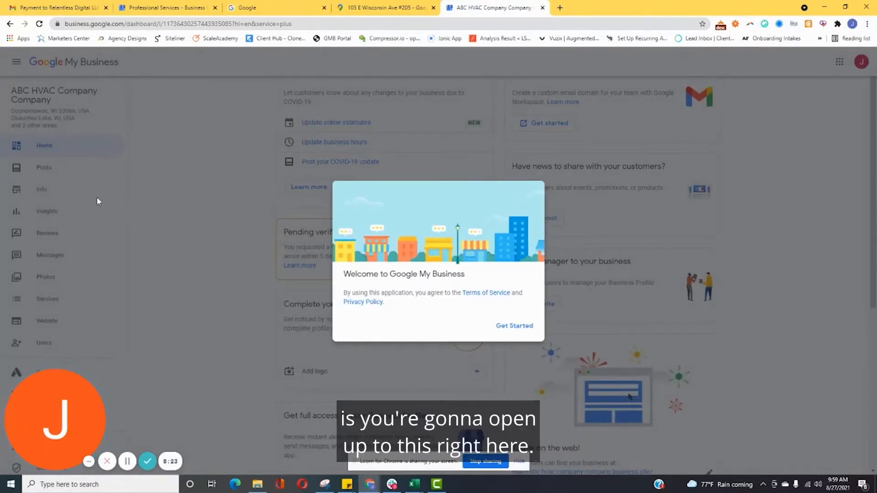
{"action": "left_click", "coordinate": [511, 327]}
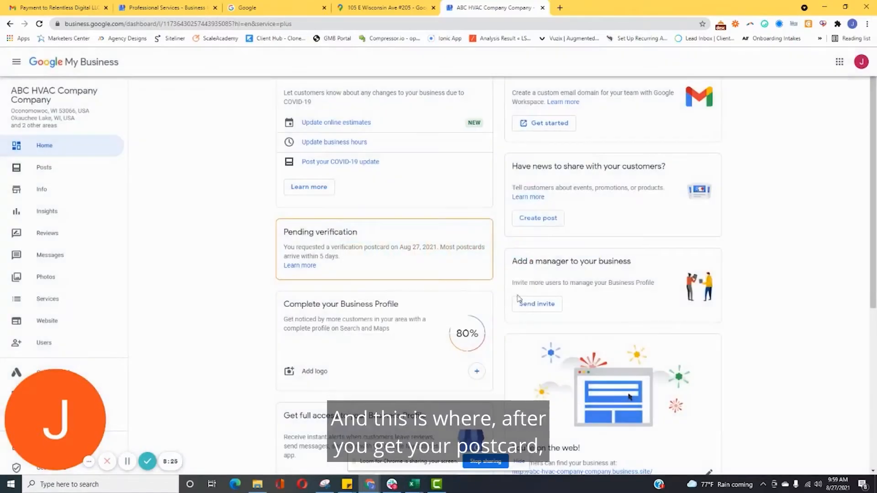